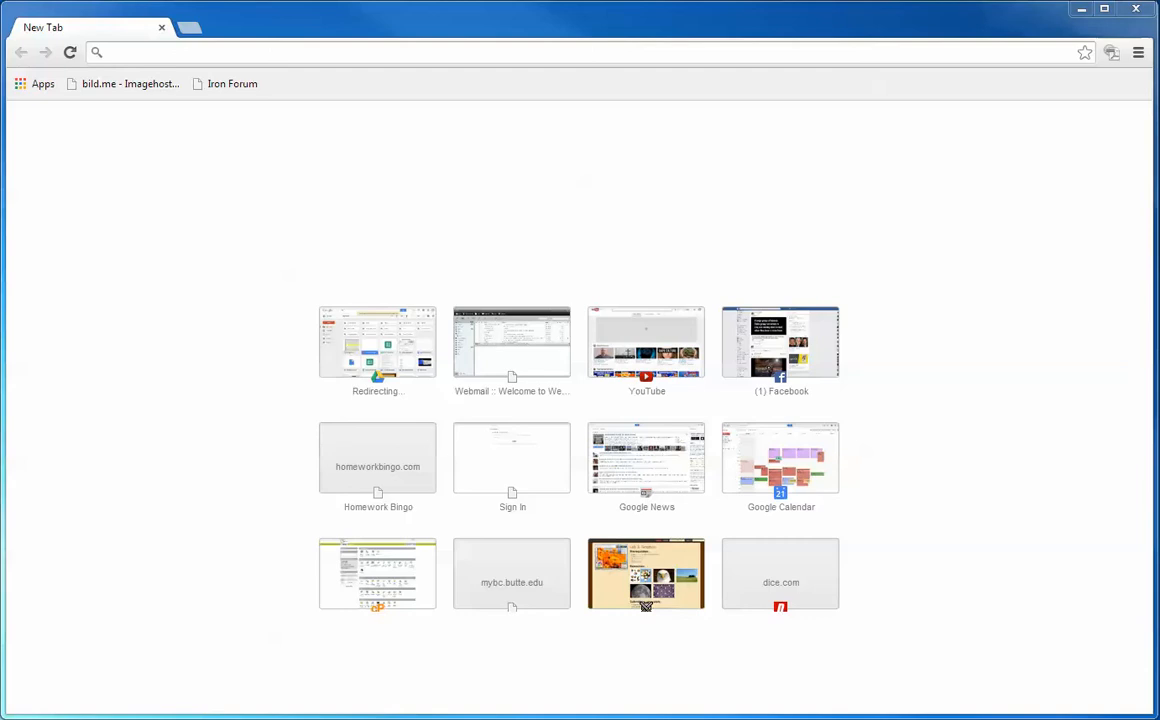
Search the web for xampp and open the Apache Friends XAMPP site from the results
left_click(326, 55)
type("xampp")
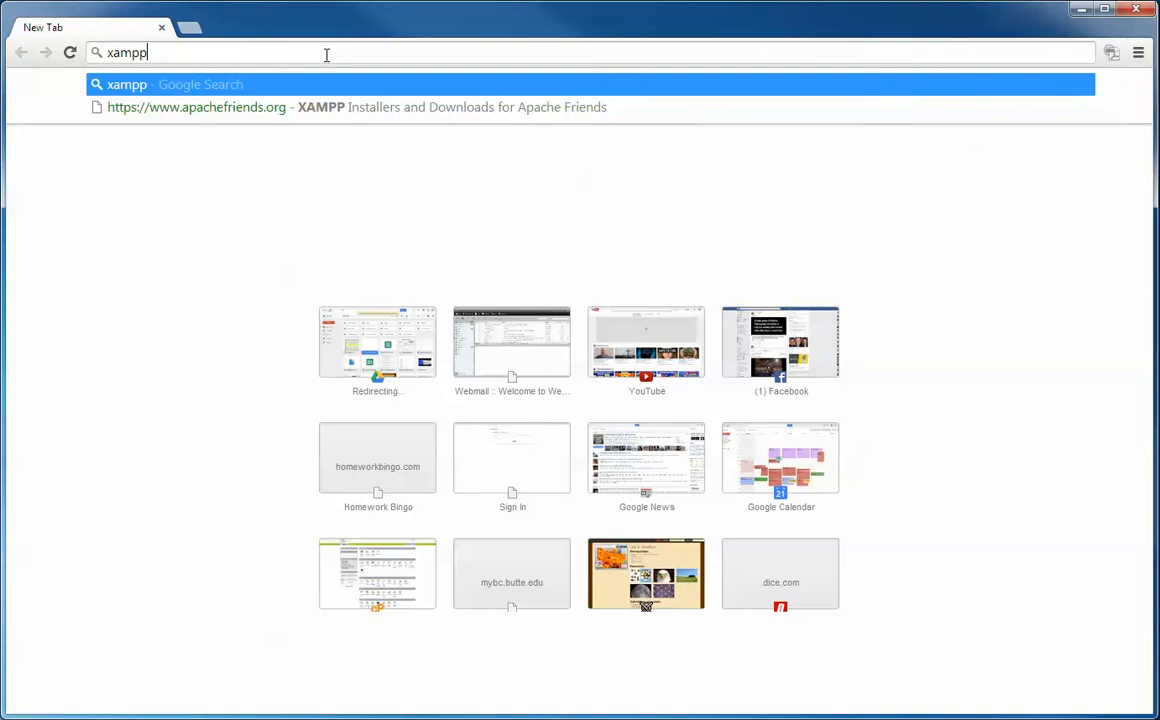
key("Return")
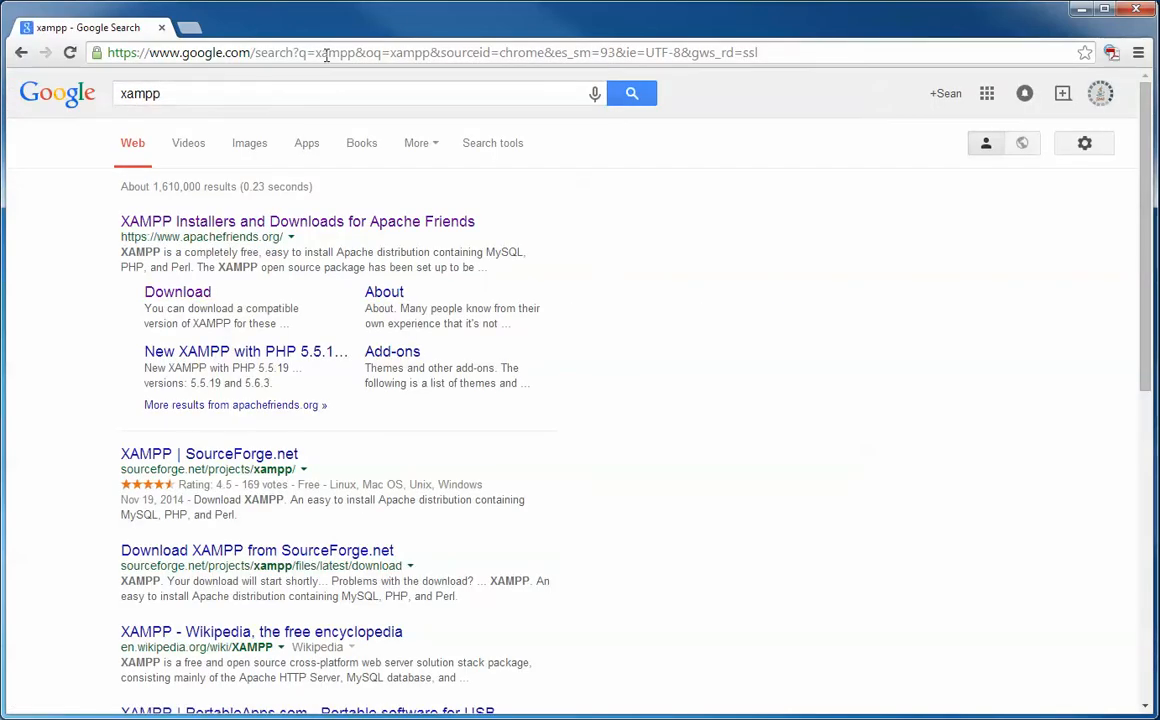
left_click(197, 219)
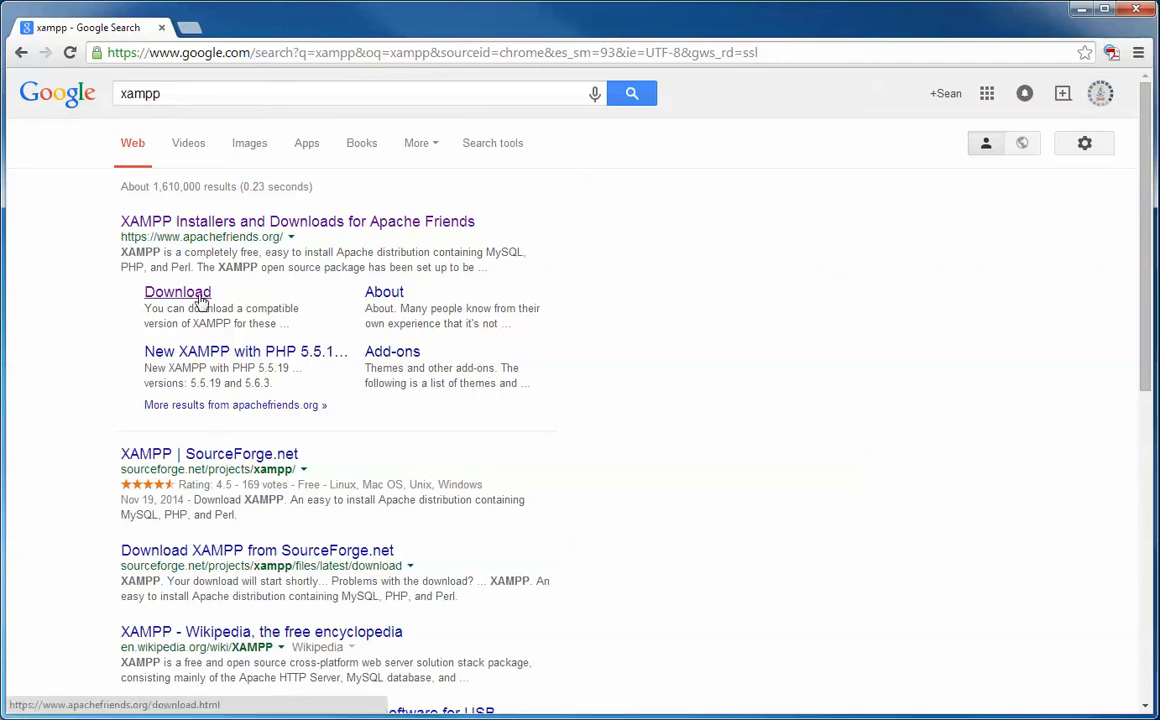
left_click(234, 212)
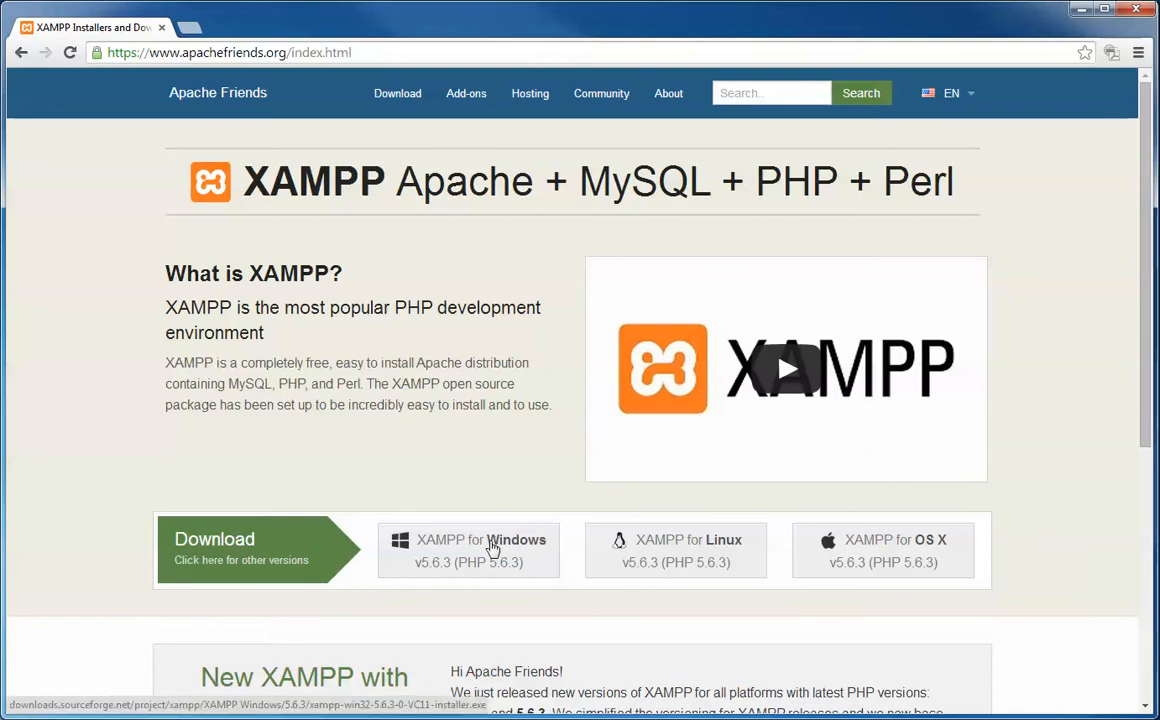
Download the XAMPP for Windows v5.6.3 (PHP 5.6.3) installer from the Apache Friends page
left_click(492, 549)
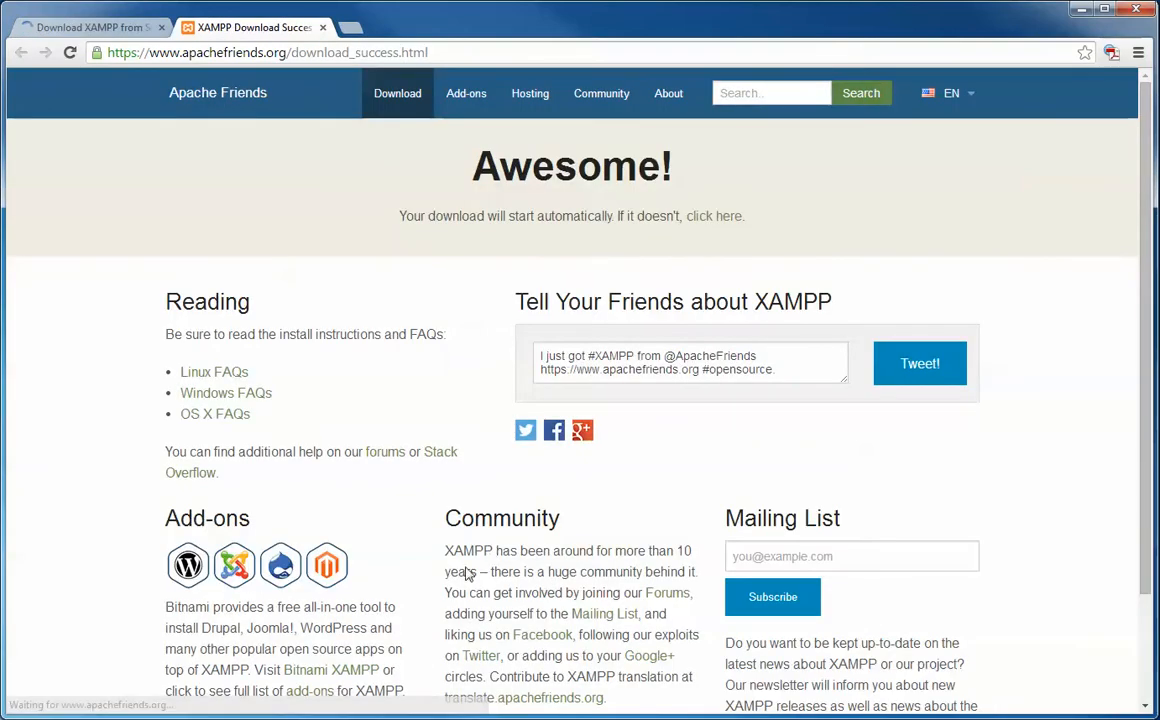
scroll(453, 601, "down", 3)
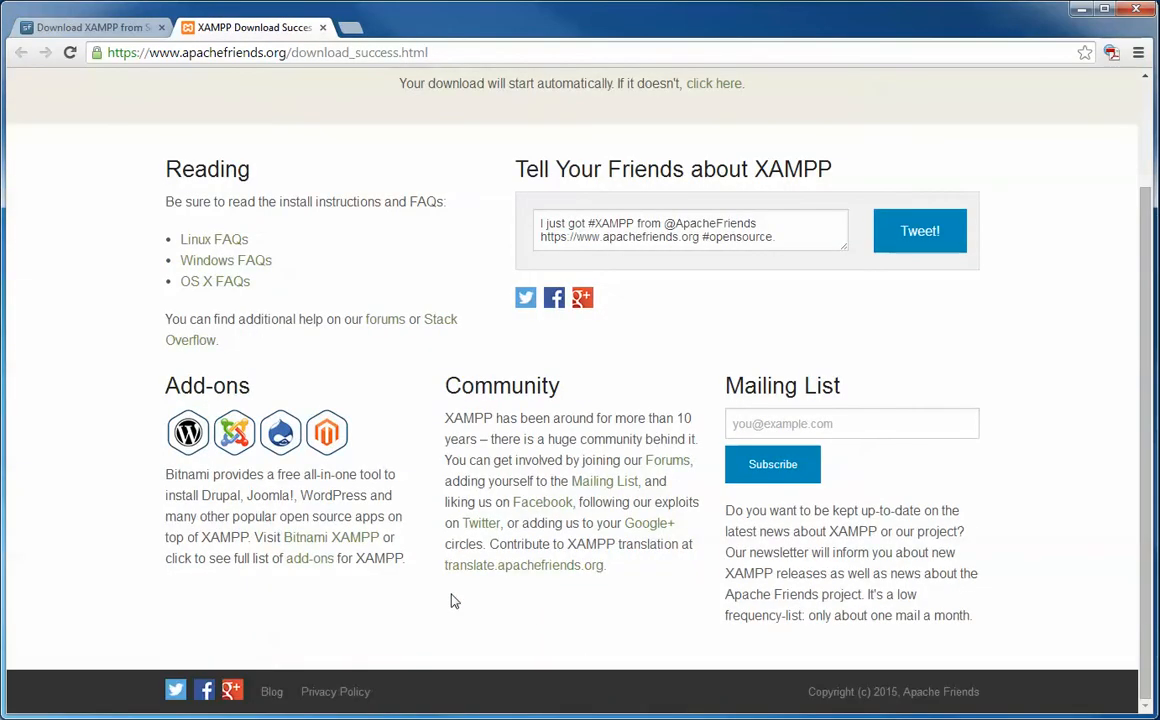
scroll(476, 586, "up", 3)
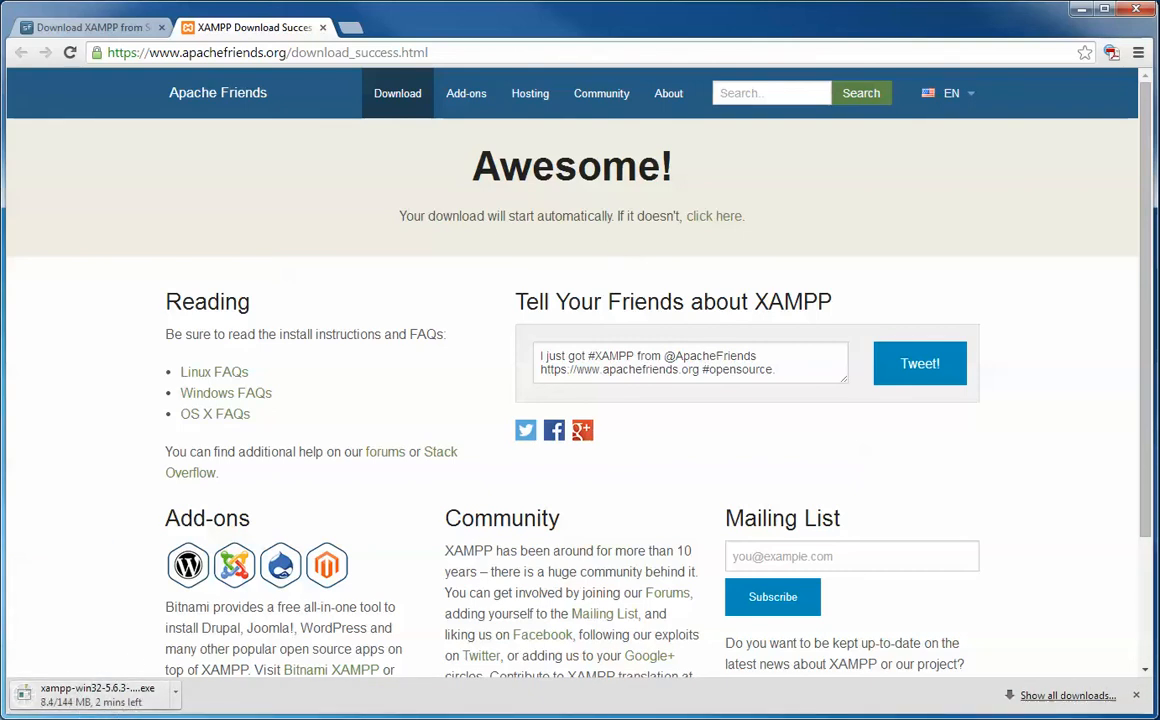
Switch to the Downloads folder in Windows Explorer and launch xampp-win32-5.5.19-0-VC11-installer.exe
left_click(105, 718)
key("alt+Tab")
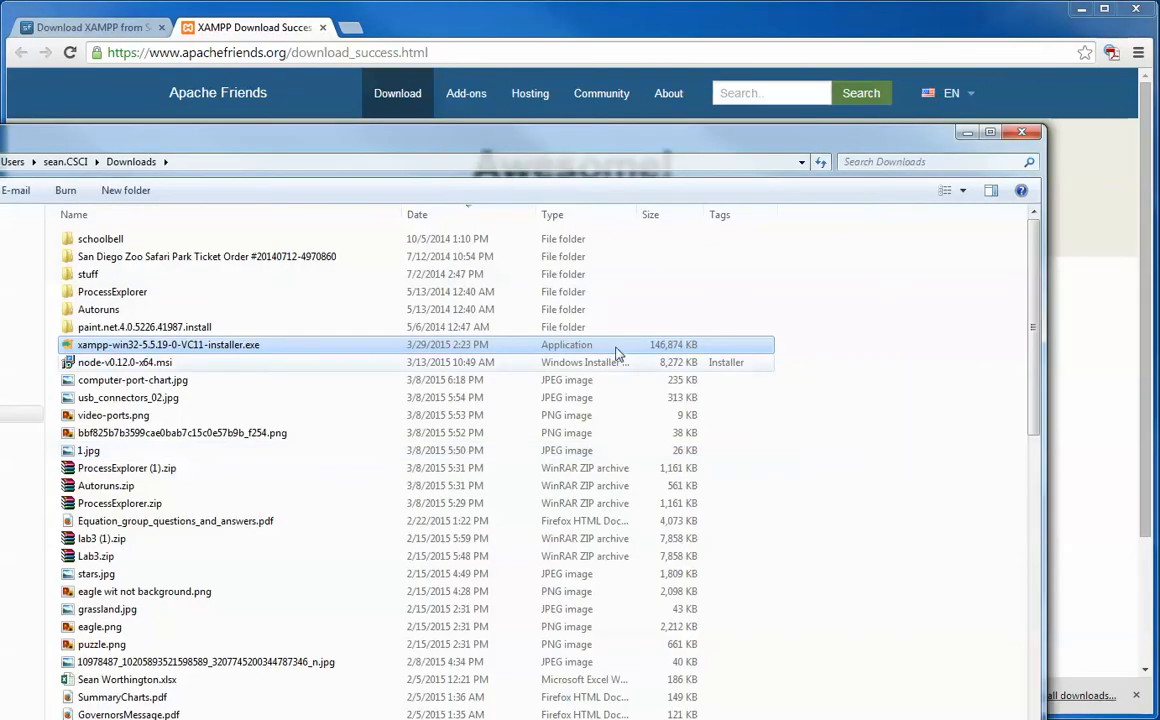
left_click_drag(443, 133, 623, 93)
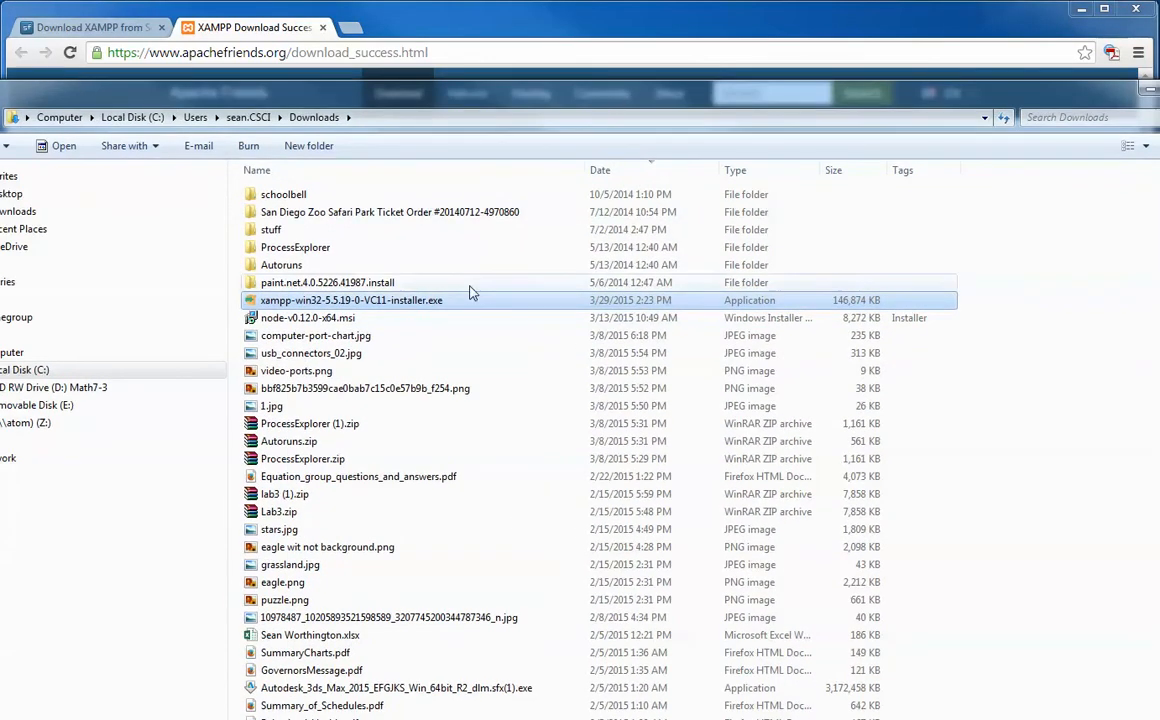
double_click(405, 304)
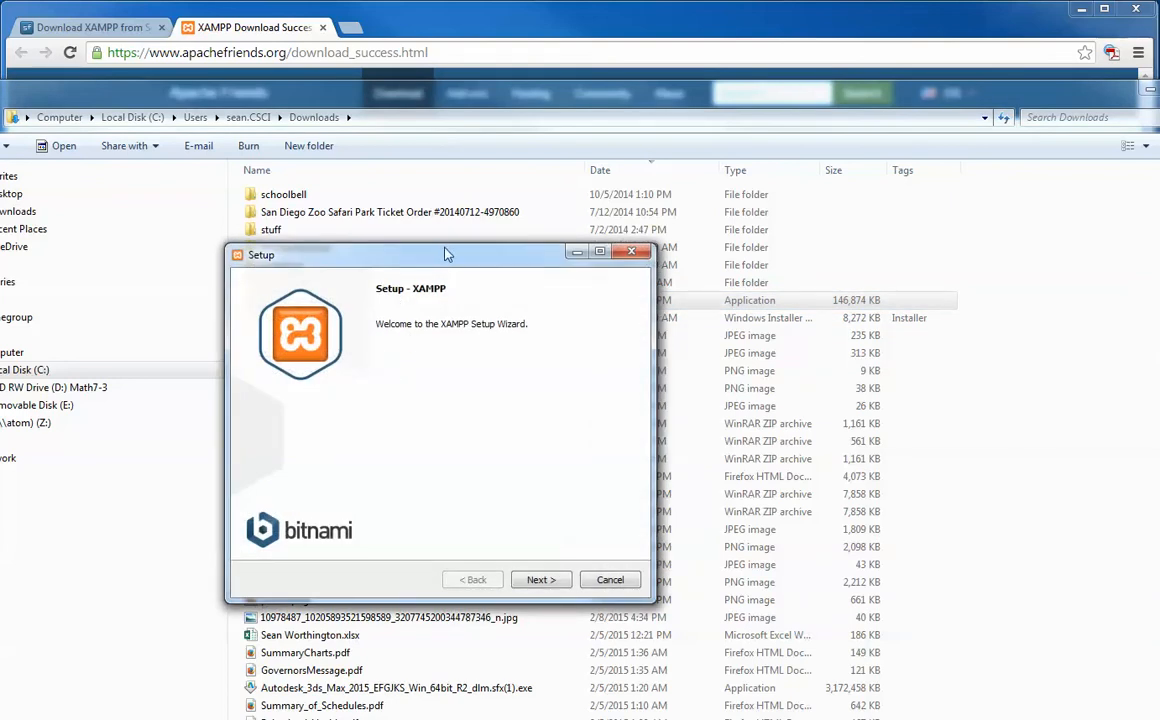
Exclude FileZilla FTP Server, Mercury Mail Server, Tomcat and Perl from the XAMPP components and continue the setup
left_click_drag(449, 255, 462, 204)
left_click(553, 527)
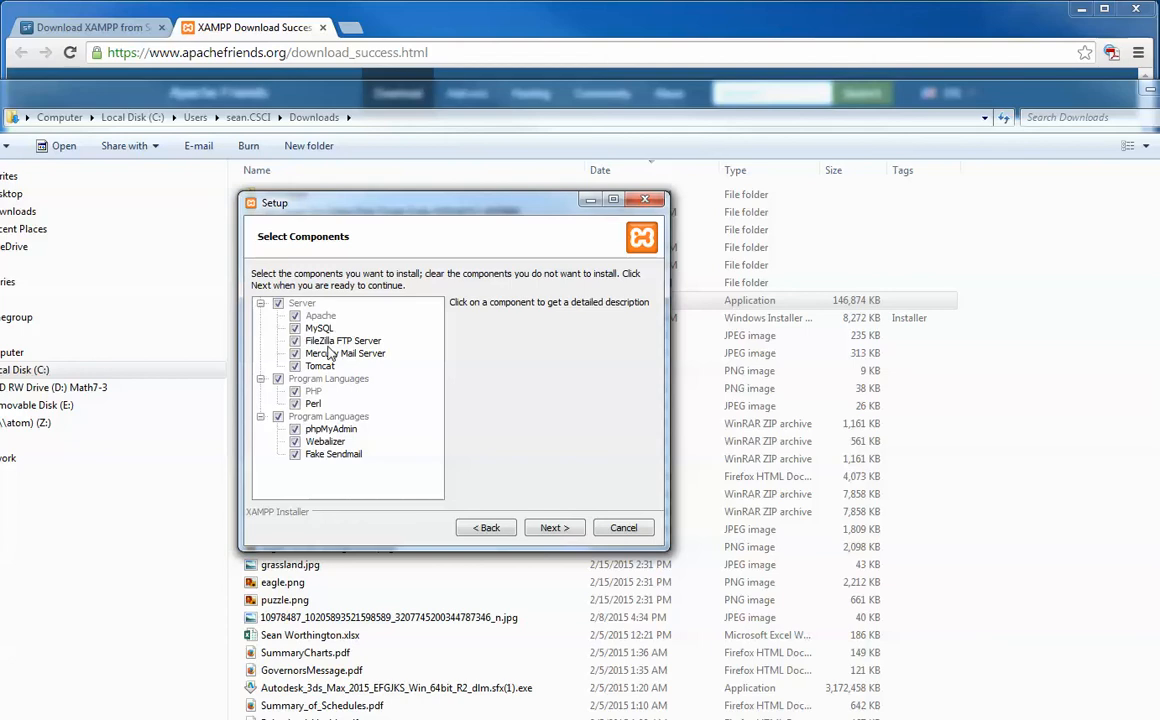
left_click(296, 356)
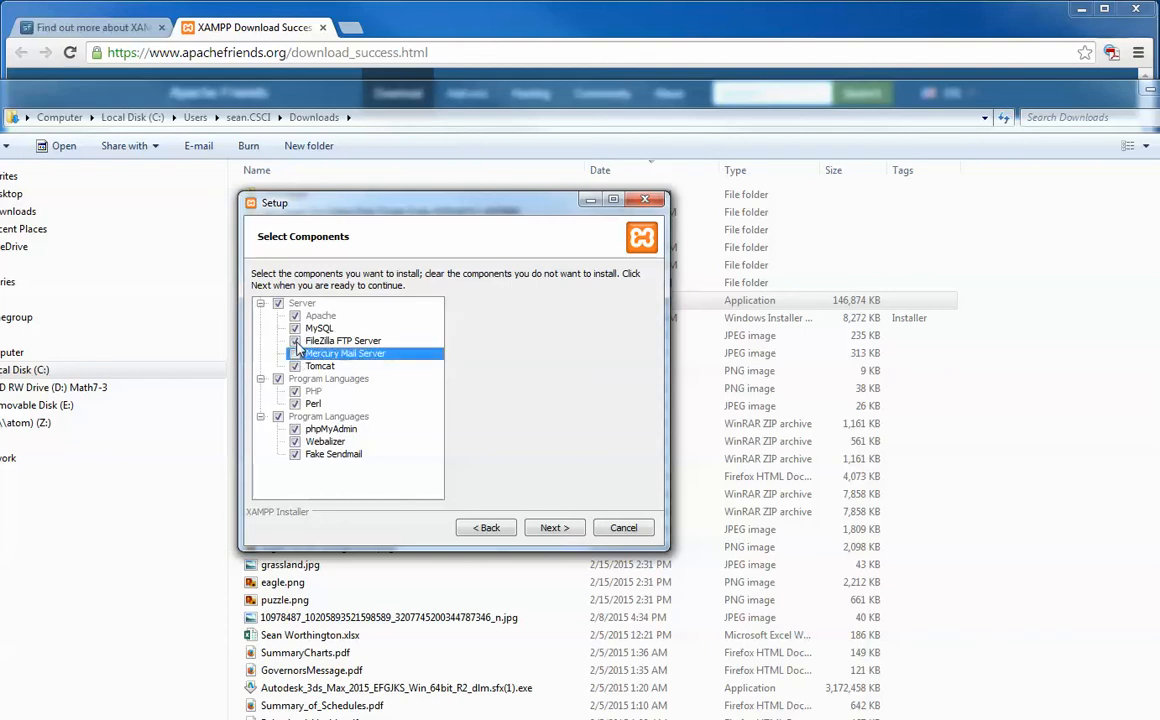
left_click(295, 342)
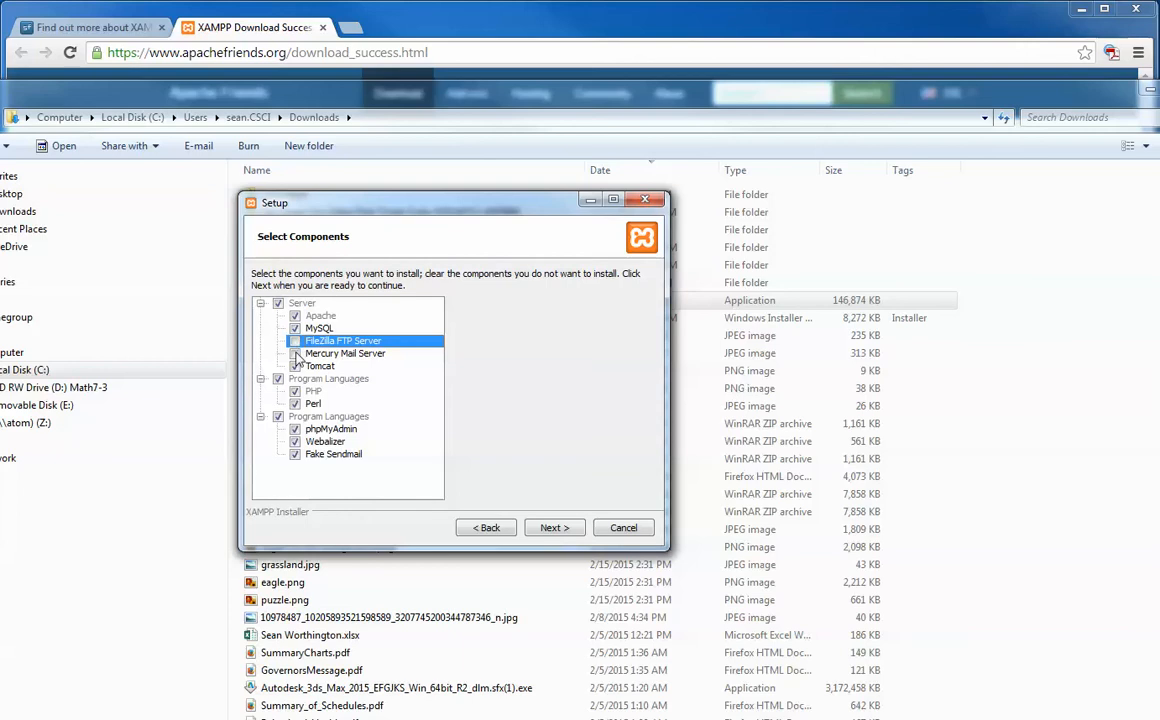
left_click(295, 367)
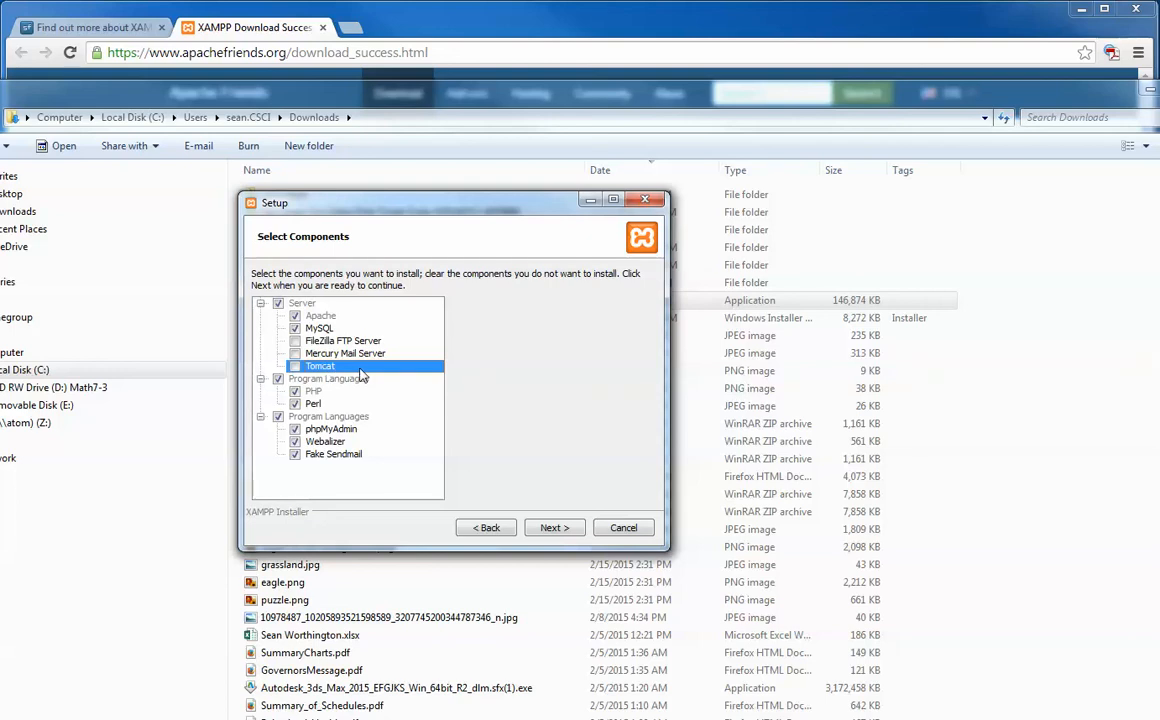
left_click(296, 404)
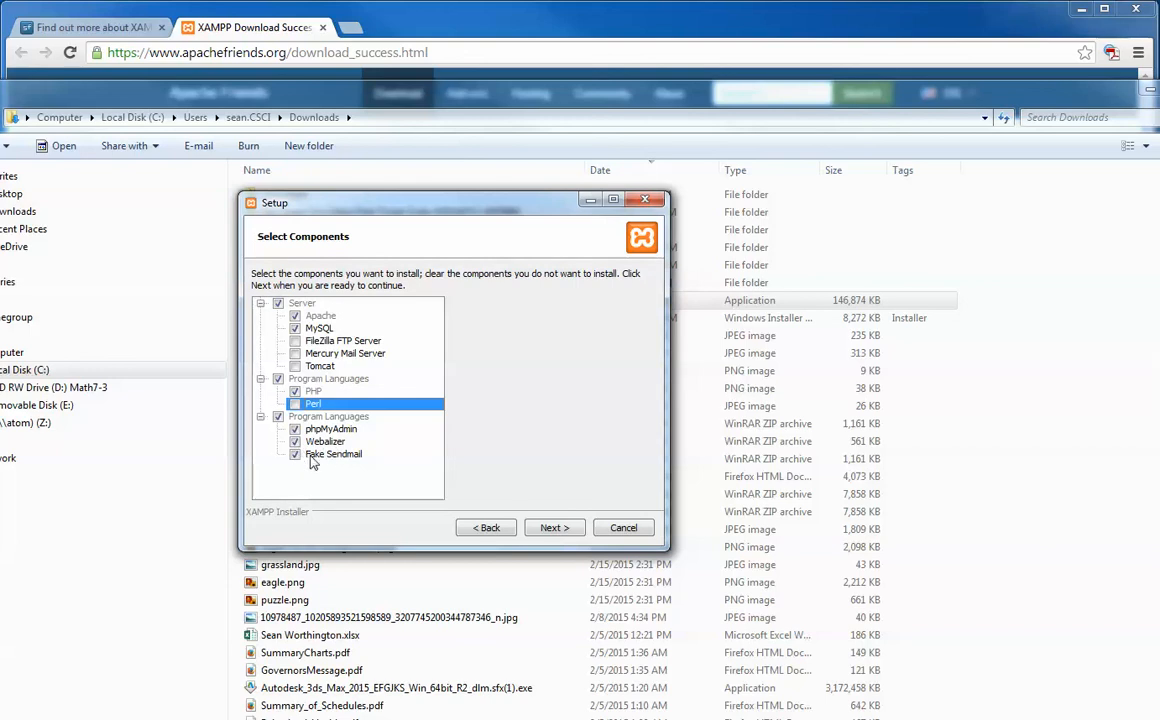
left_click(556, 528)
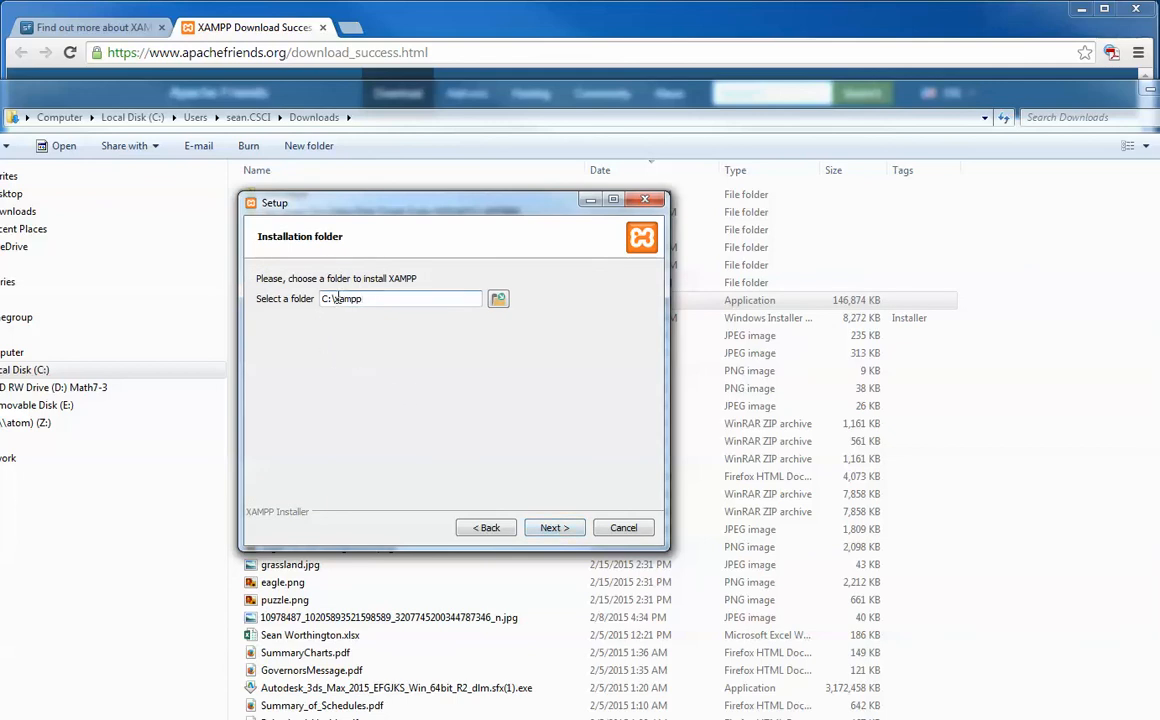
Accept C:\xampp as the installation folder, continue past the Bitnami page and start the XAMPP installation
left_click(555, 530)
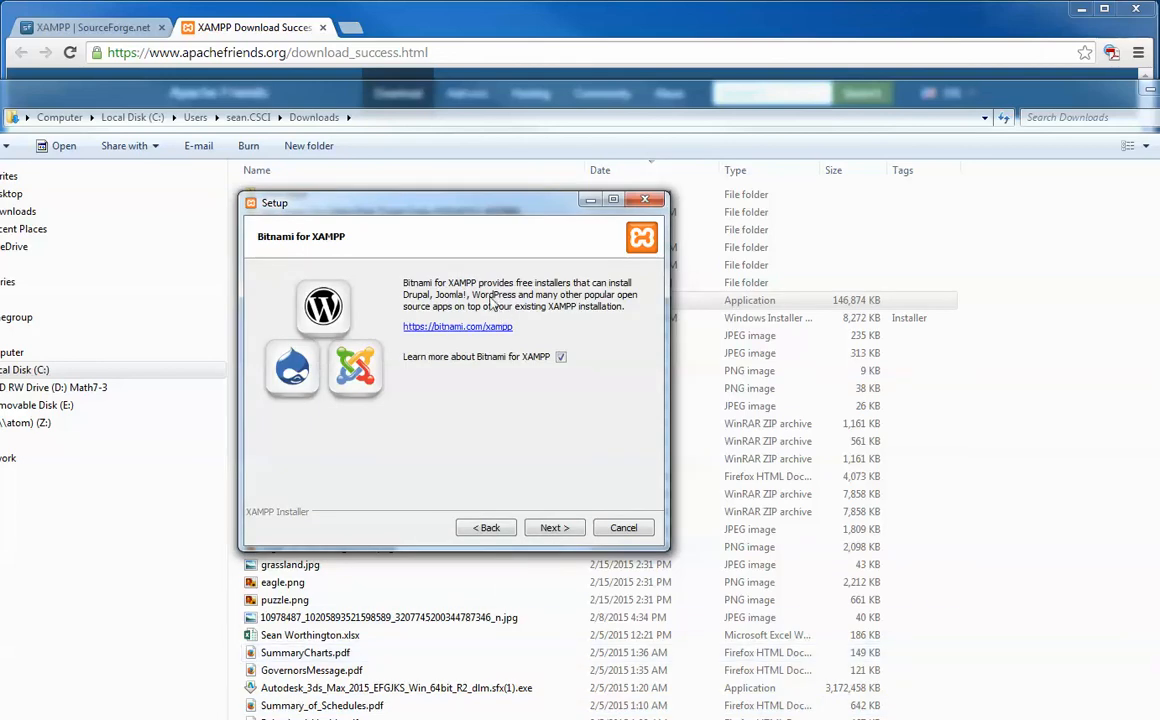
left_click(555, 530)
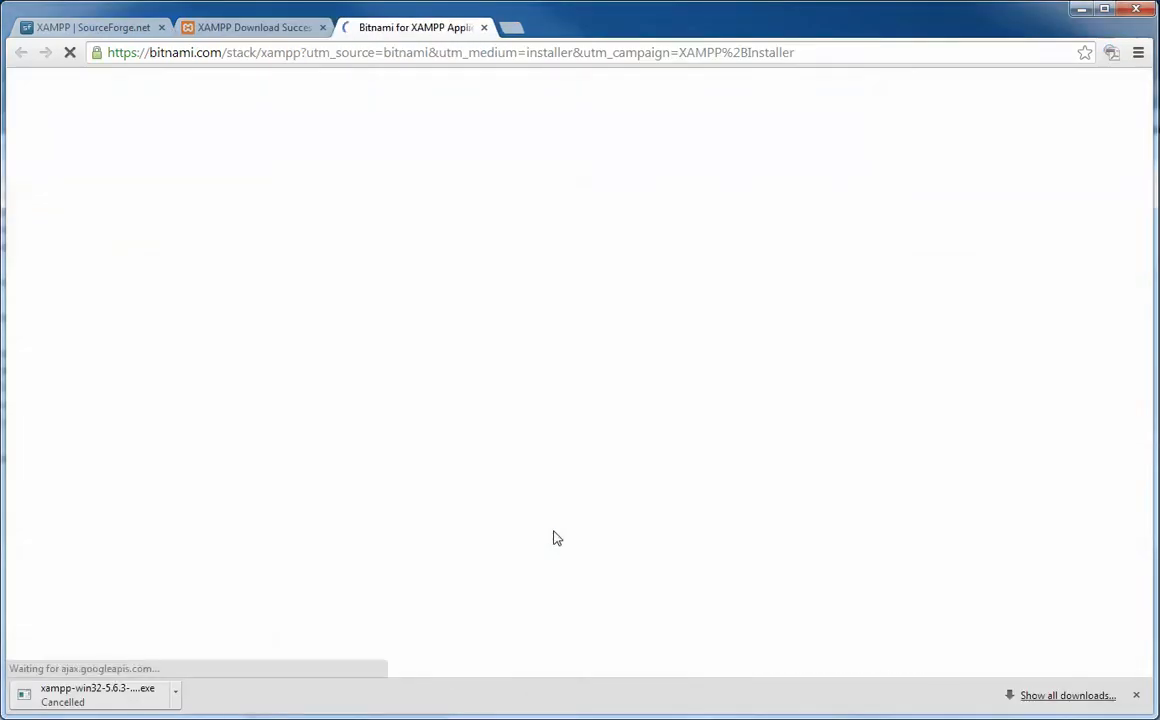
left_click_drag(673, 36, 652, 259)
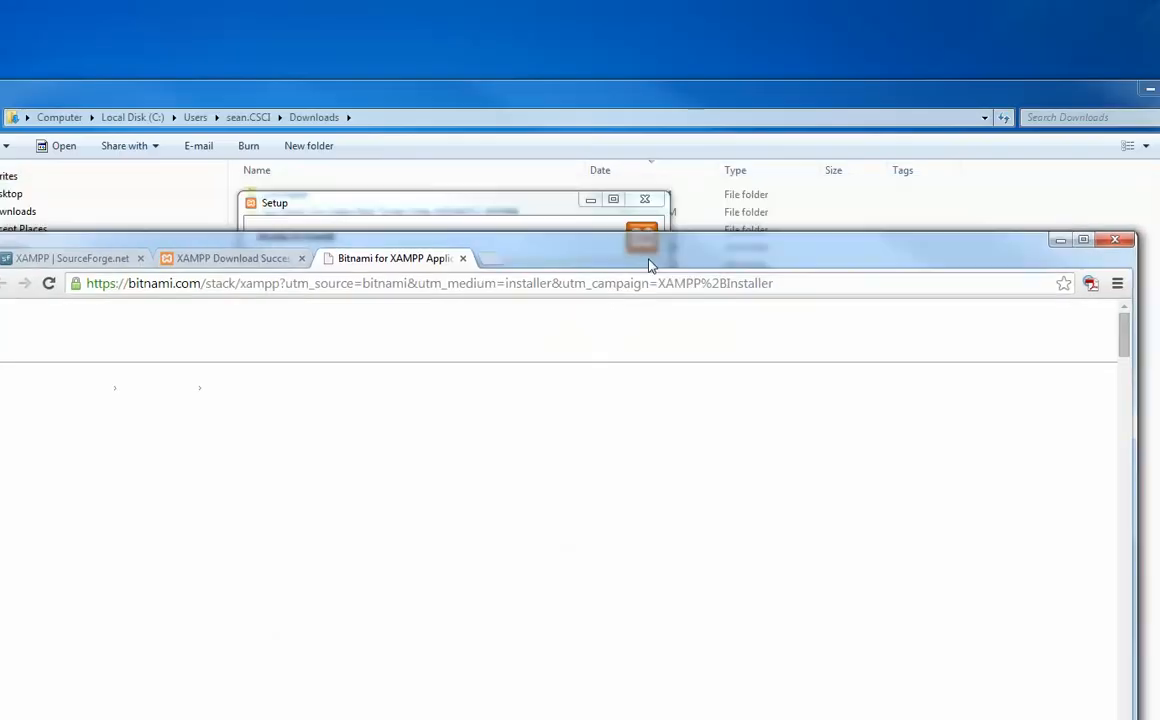
left_click(505, 210)
left_click_drag(505, 210, 523, 307)
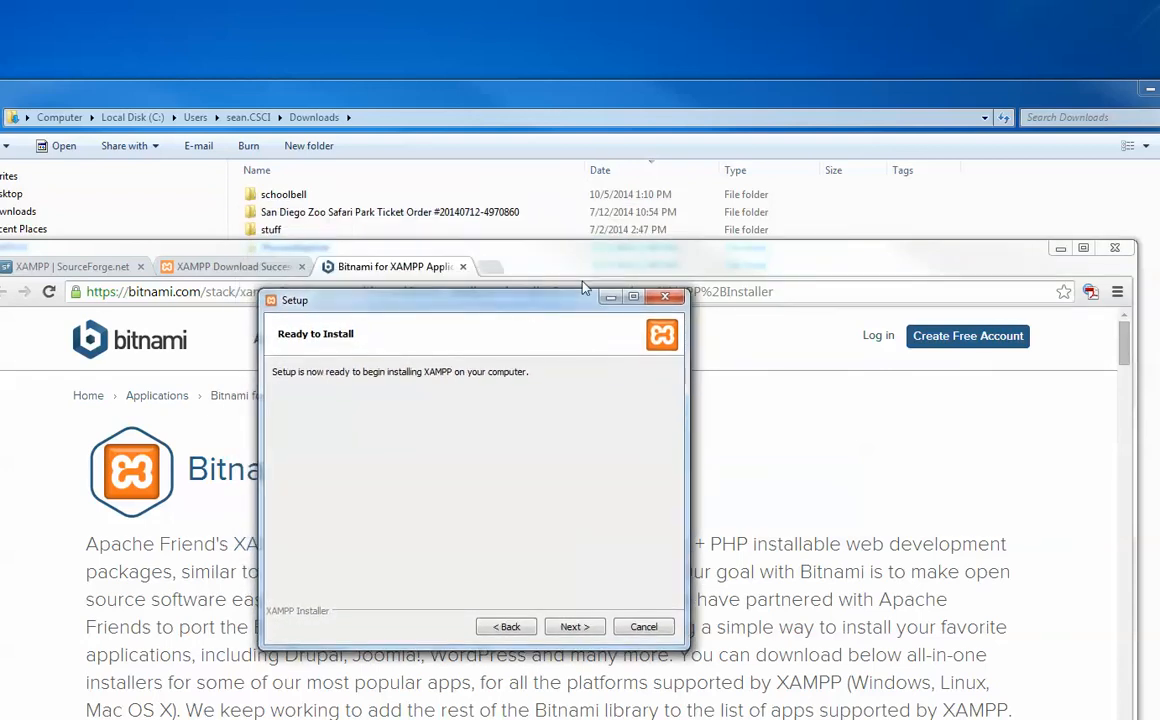
left_click(575, 626)
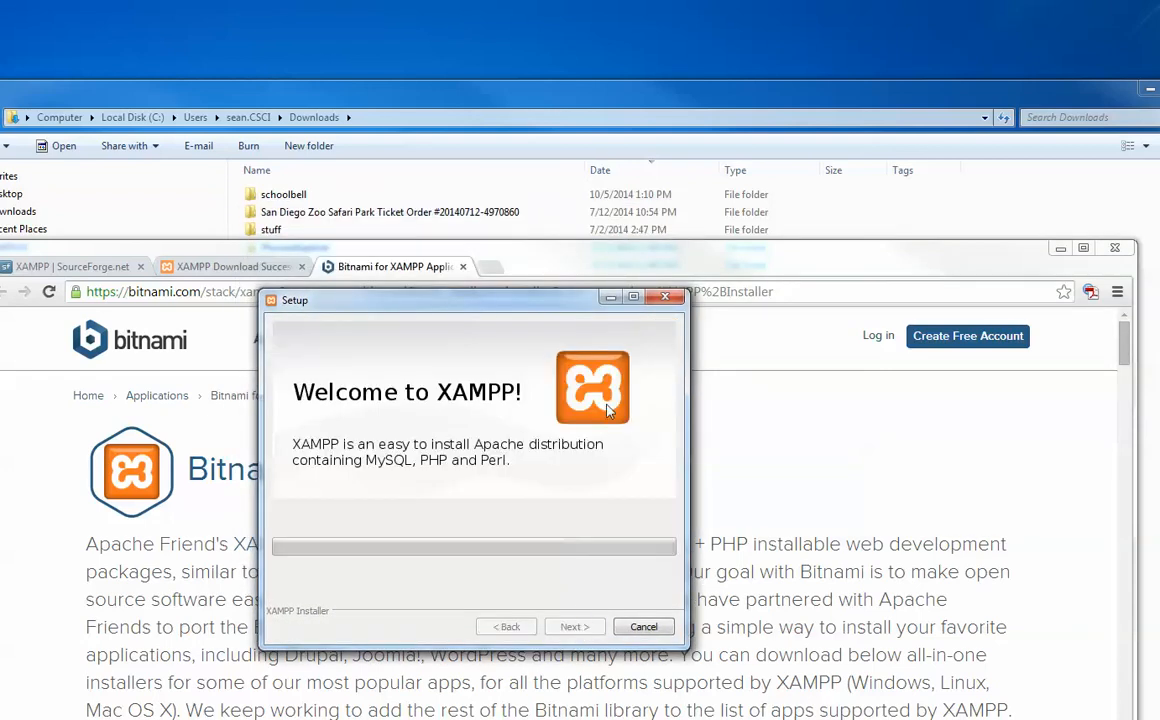
Finish the XAMPP setup with the option to start the Control Panel and bring the Control Panel fully into view
left_click_drag(554, 313, 627, 236)
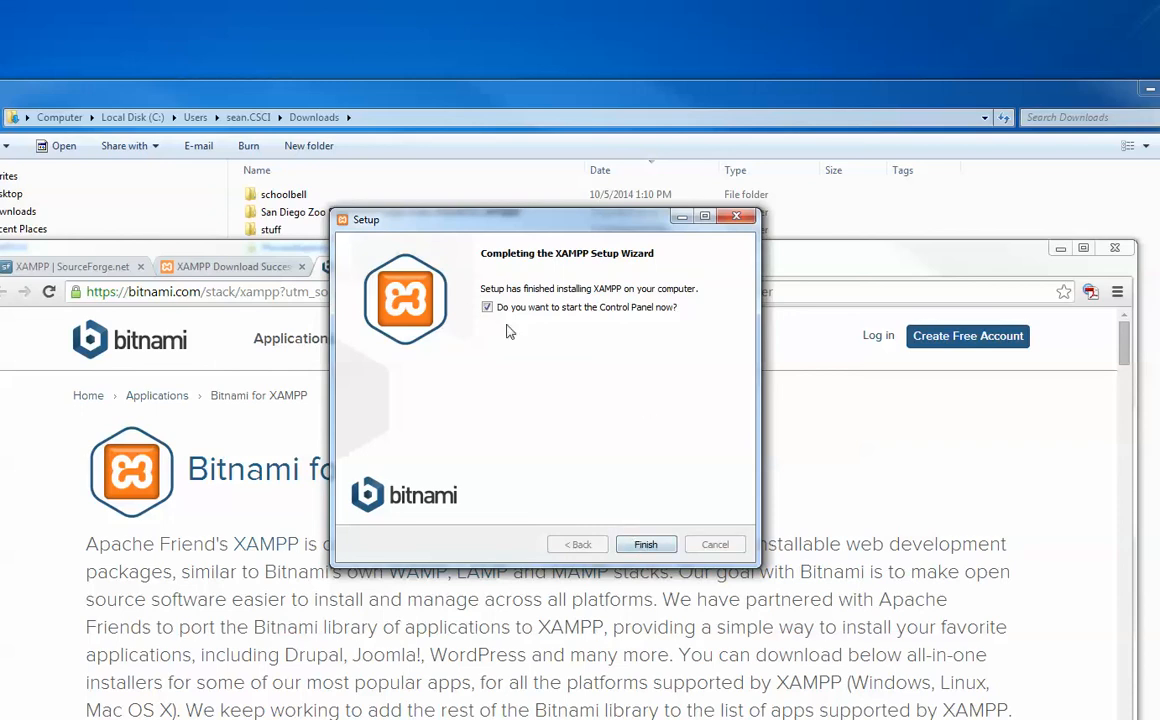
left_click(645, 544)
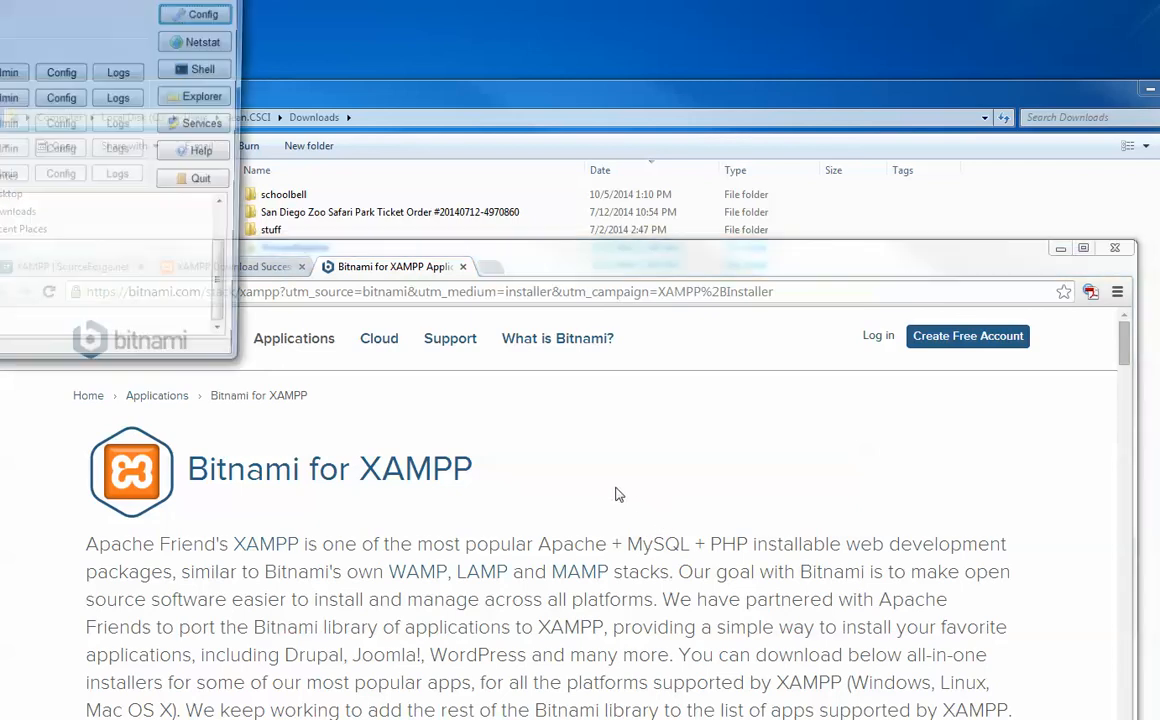
left_click_drag(446, 182, 710, 204)
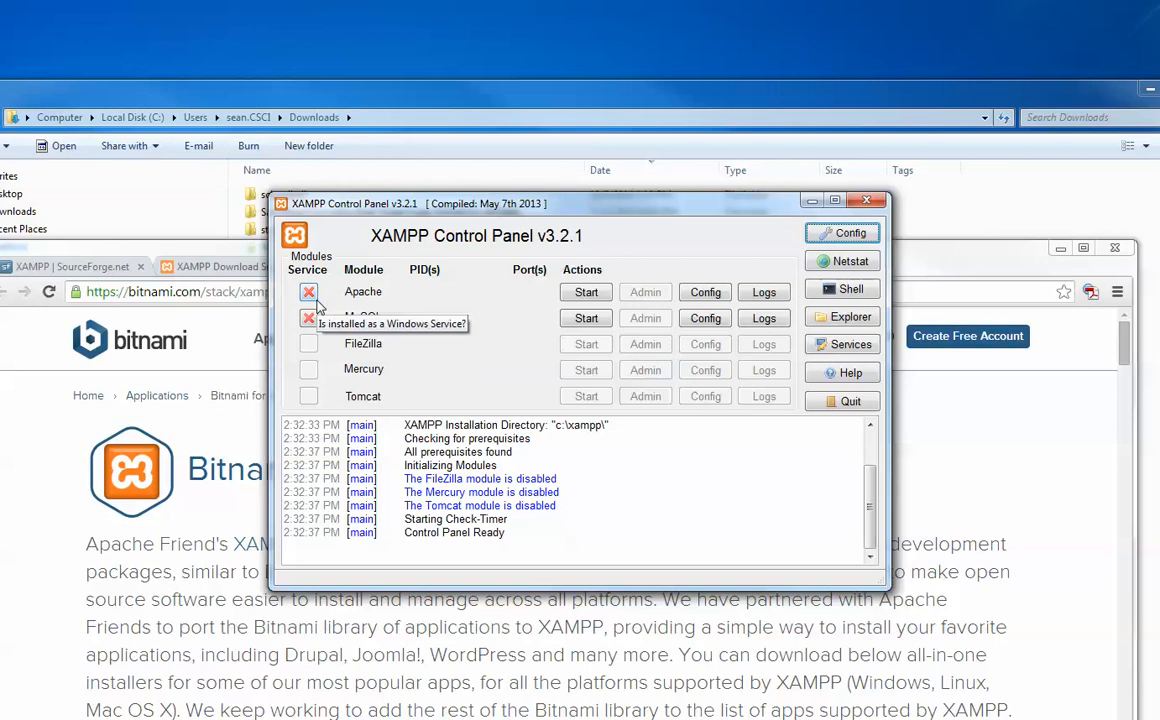
Switch to Chrome and load localhost in the tab showing the Bitnami page
left_click_drag(574, 210, 436, 318)
left_click(551, 266)
left_click_drag(551, 259, 616, 212)
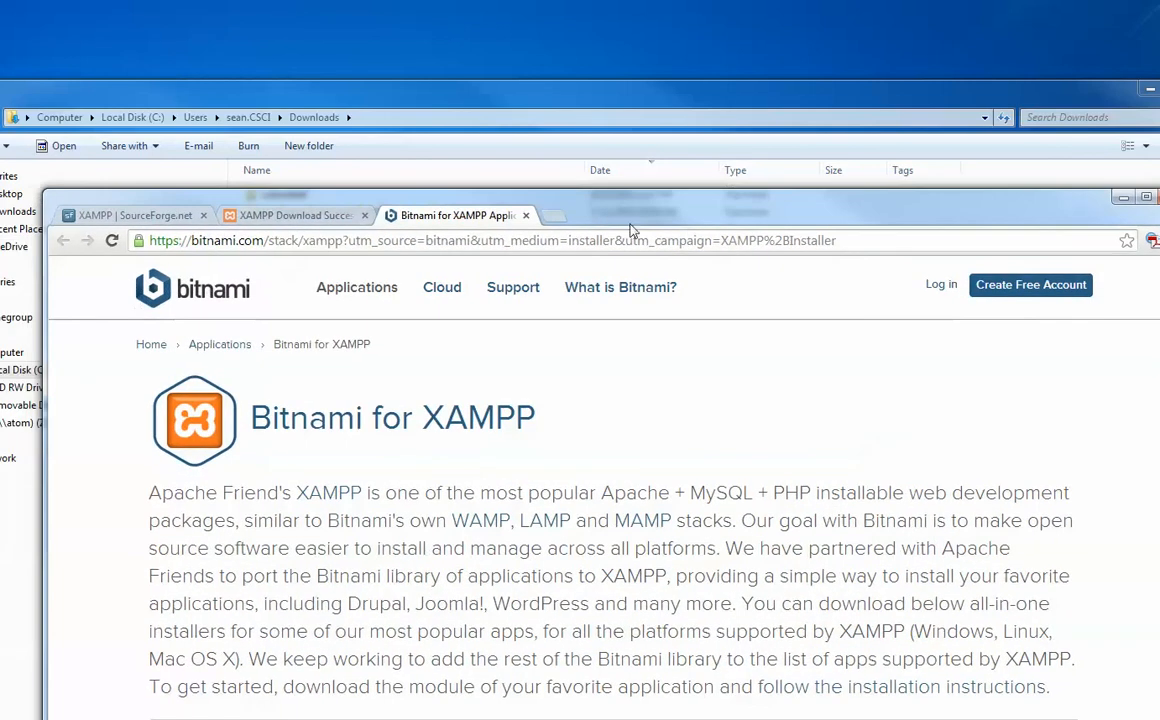
left_click(702, 240)
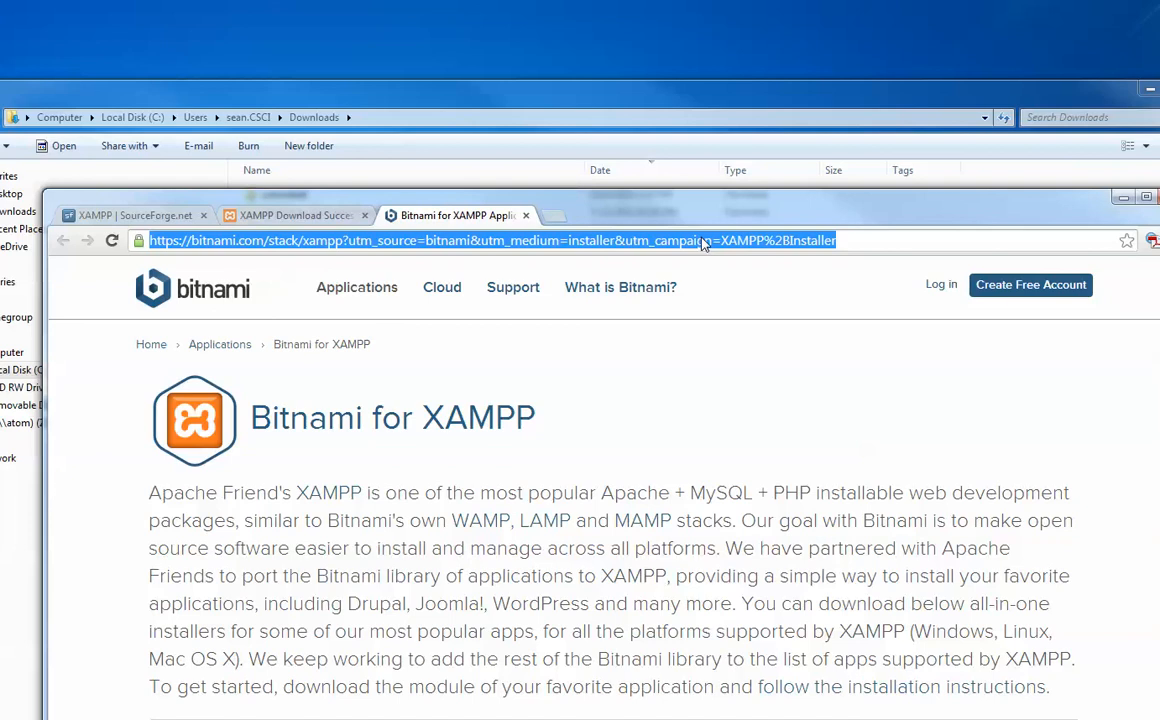
type("localhost")
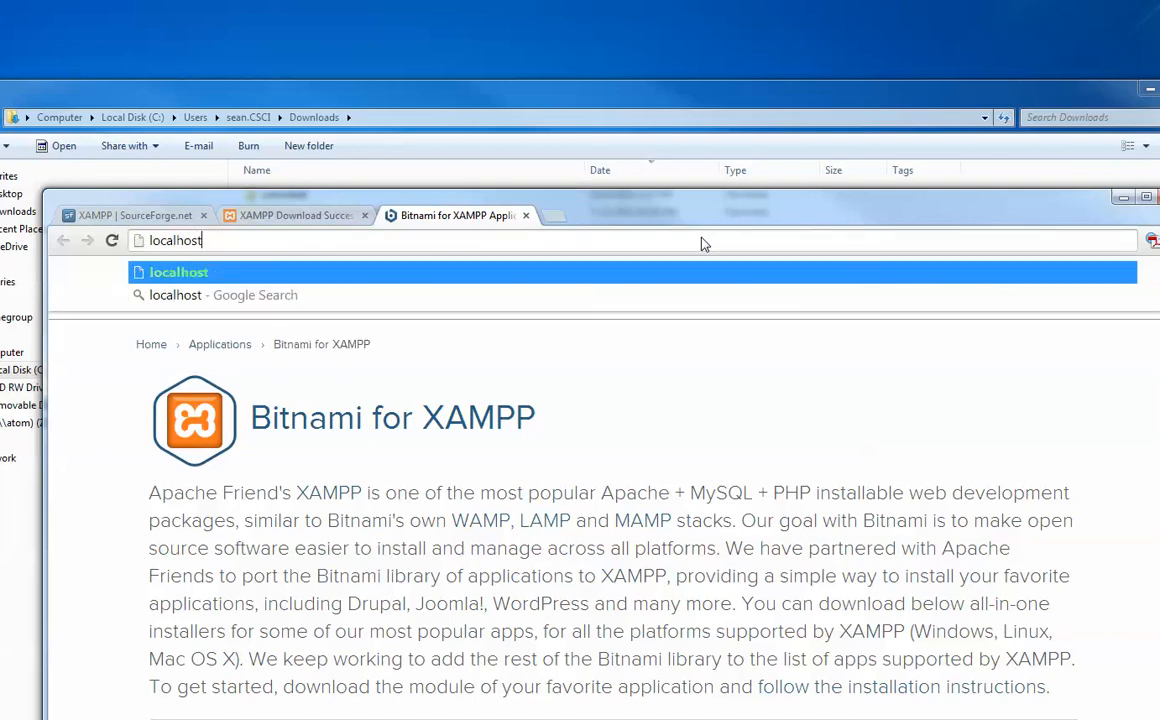
key("Return")
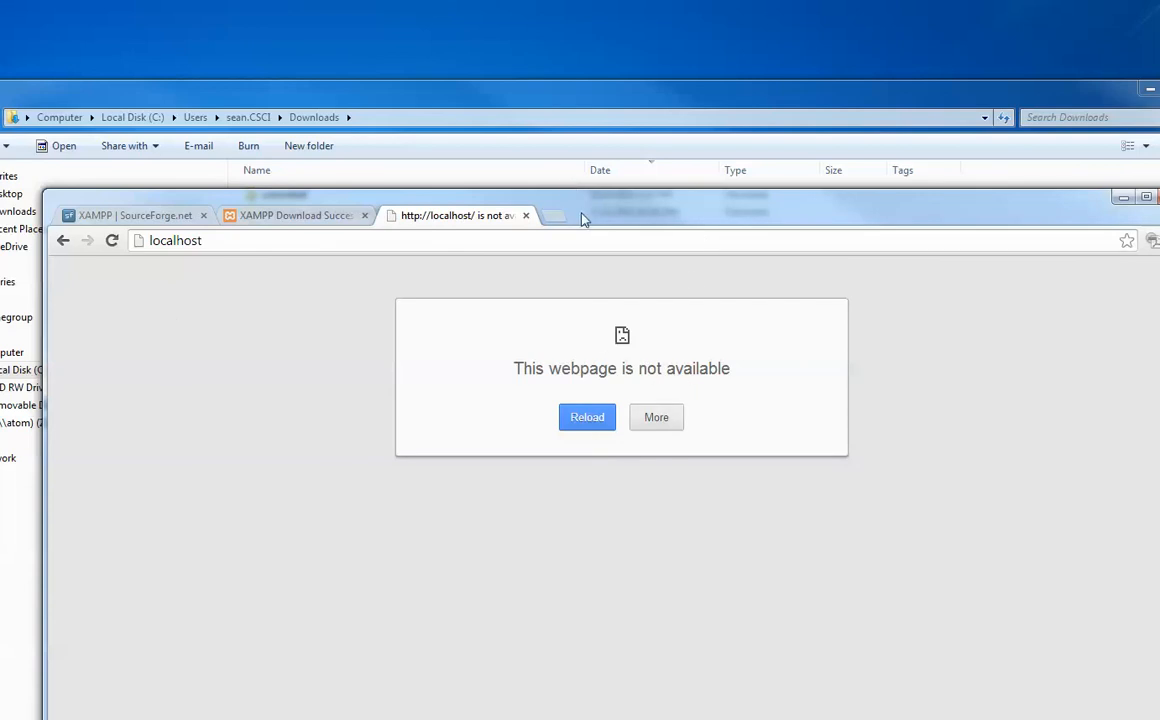
Return to the XAMPP Control Panel and start the Apache and MySQL modules
left_click_drag(583, 217, 687, 345)
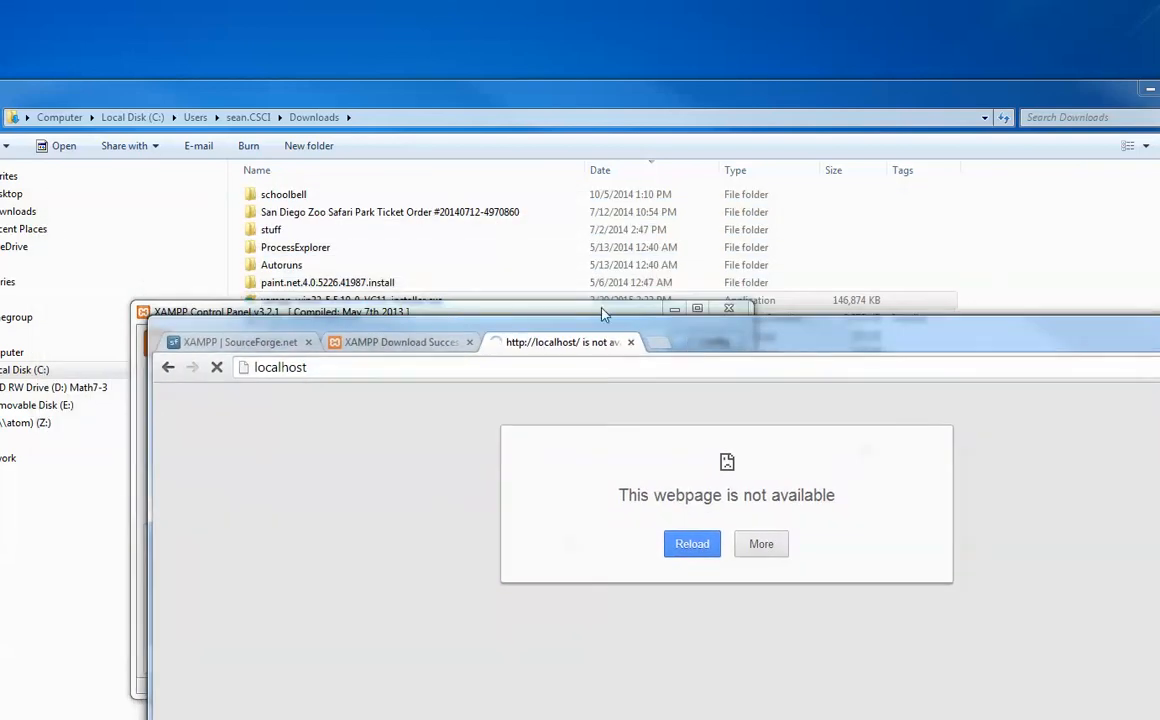
left_click_drag(603, 314, 568, 168)
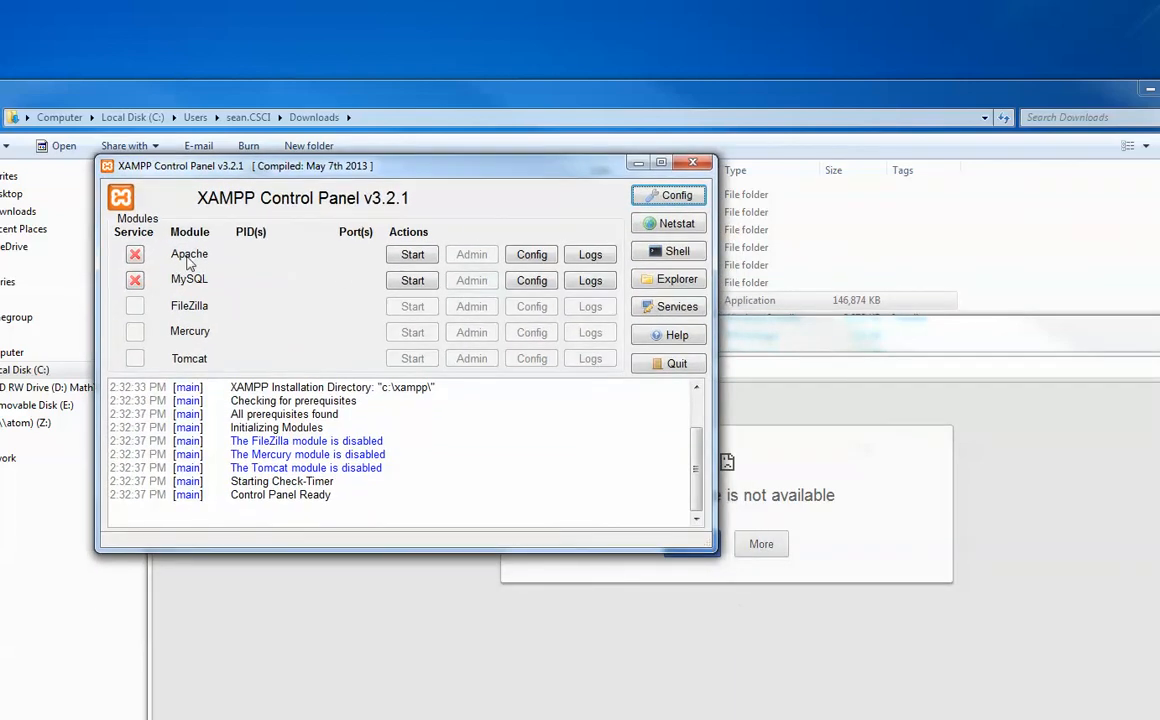
left_click(412, 255)
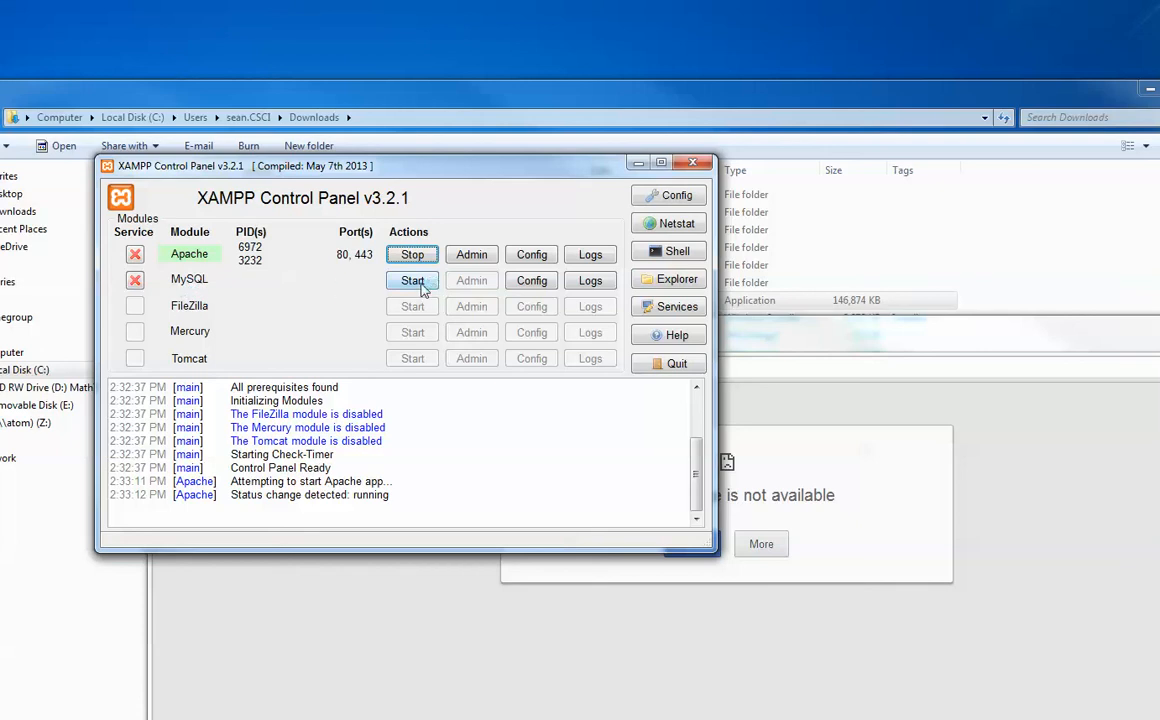
left_click(413, 281)
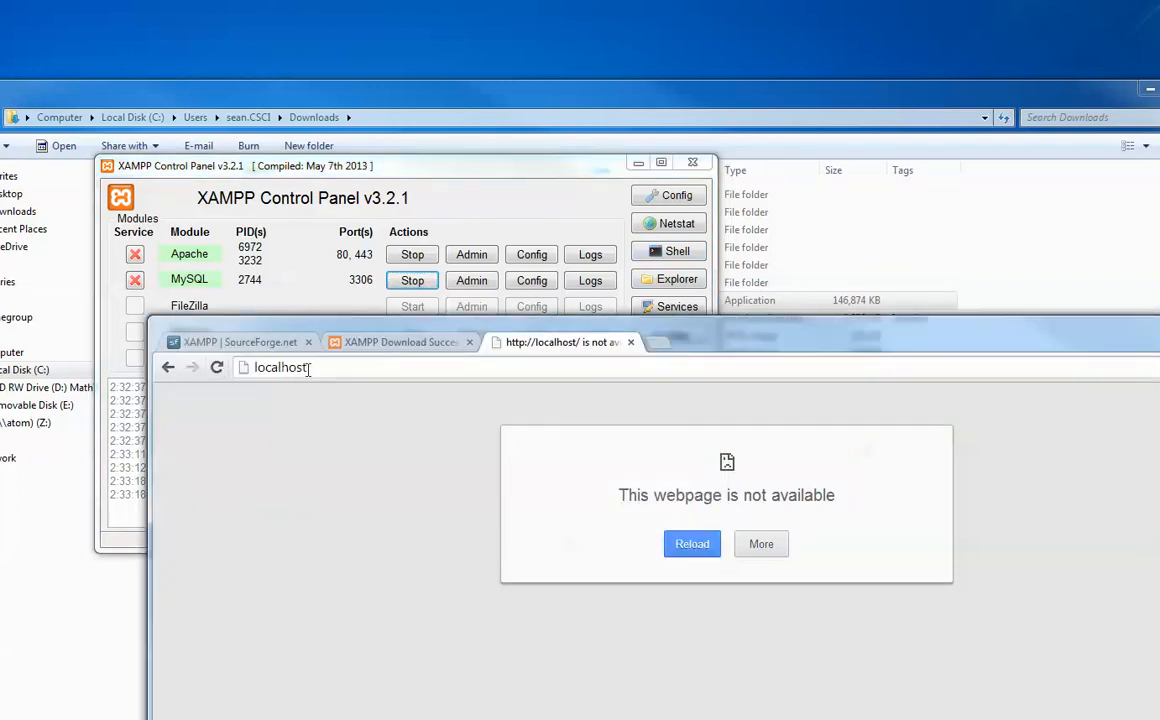
Reload localhost in Chrome and open the English version of the XAMPP welcome page
left_click(217, 368)
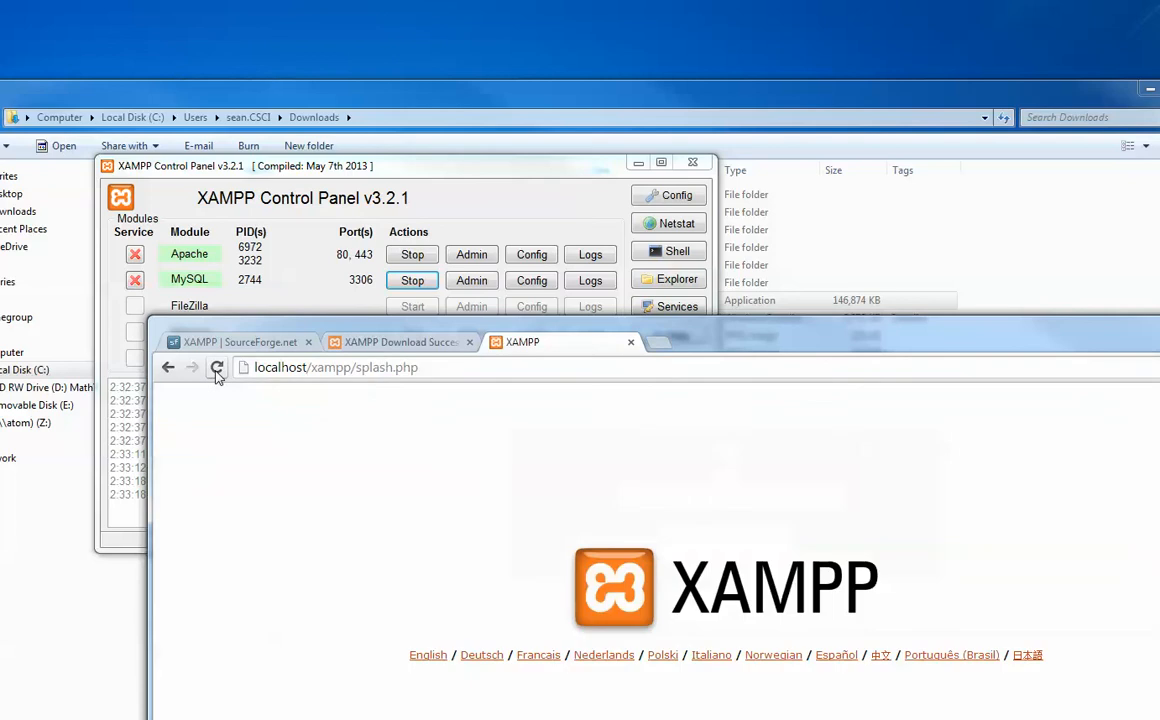
left_click_drag(677, 322, 615, 115)
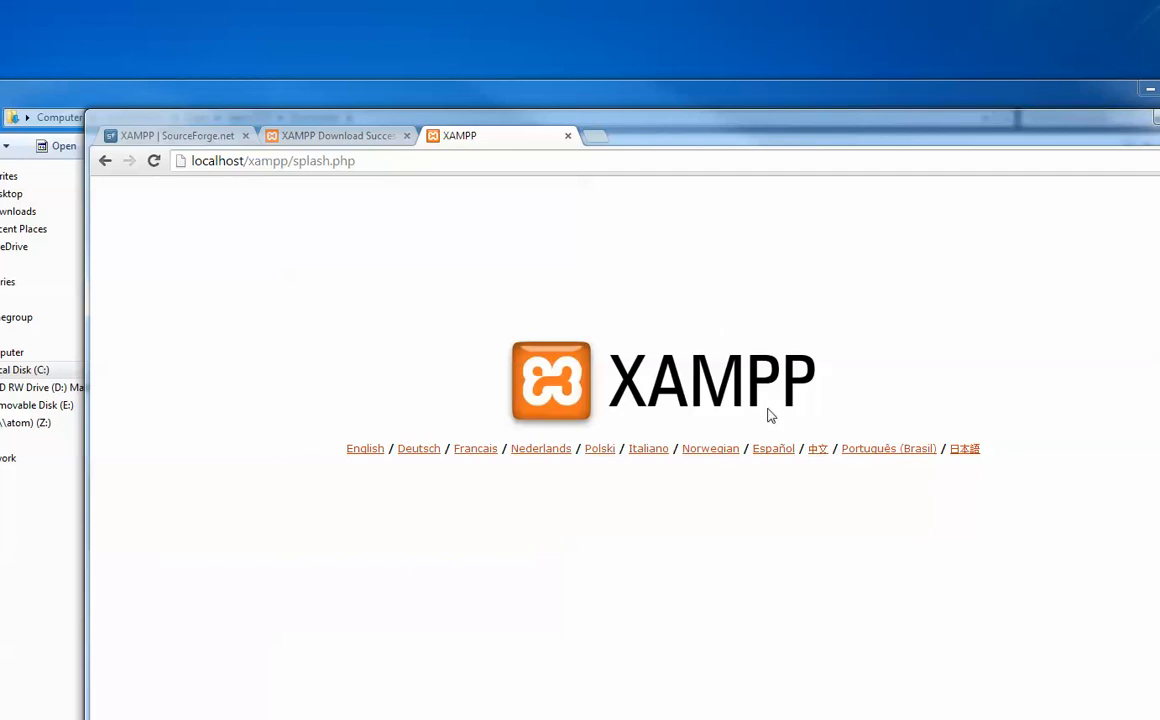
left_click(366, 450)
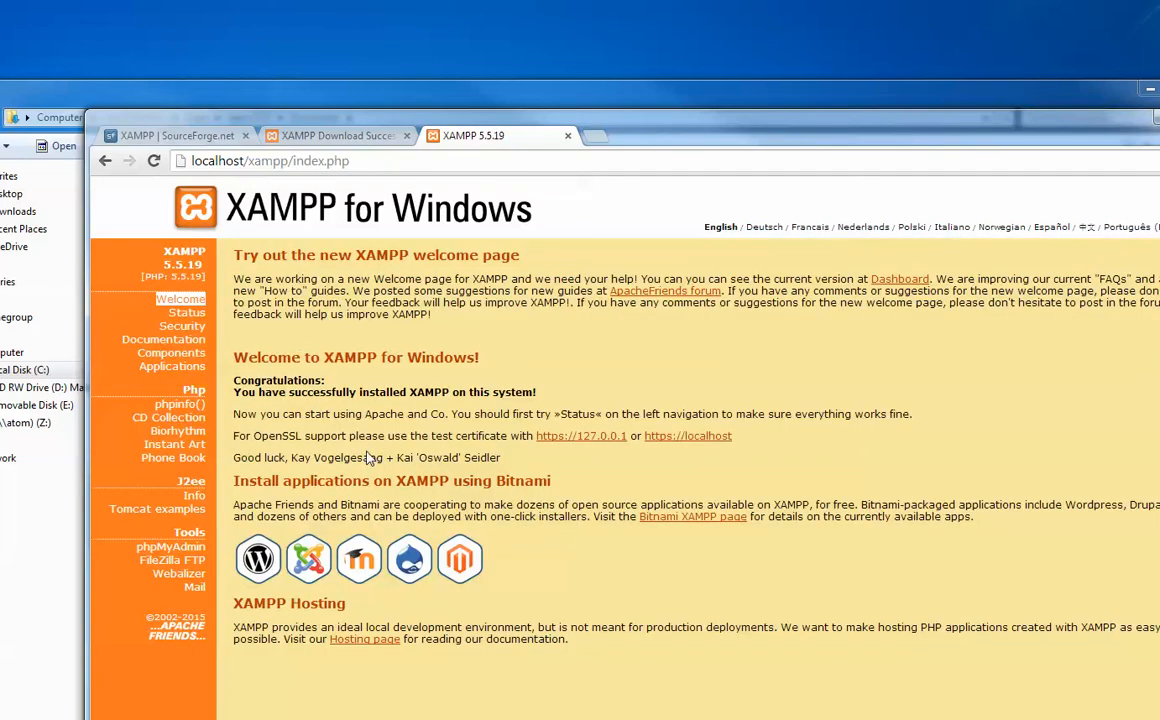